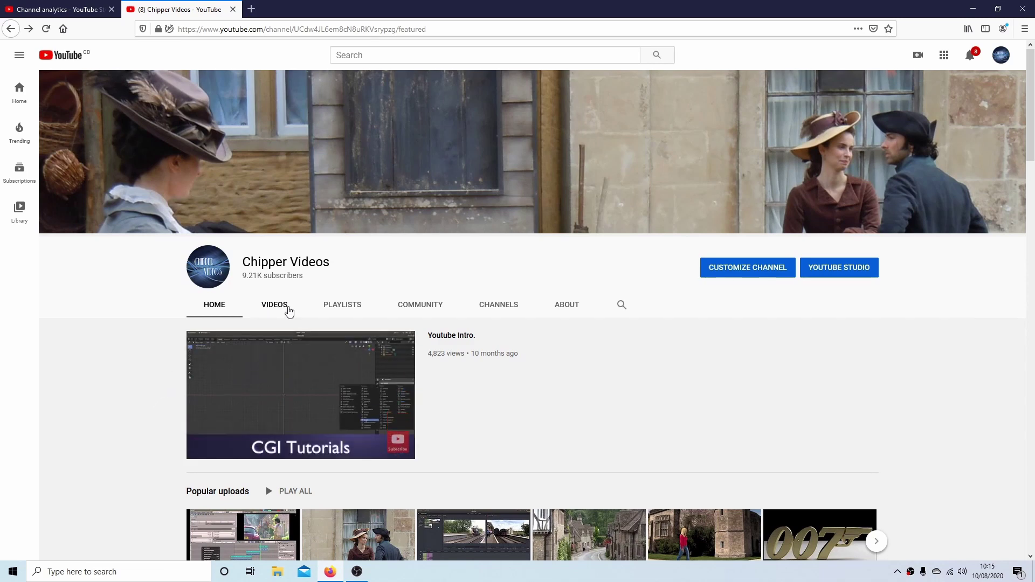
- Show the channel's PLAYLISTS page, then bring up Blender's default cube scene
click(342, 304)
drag(1029, 172, 1034, 396)
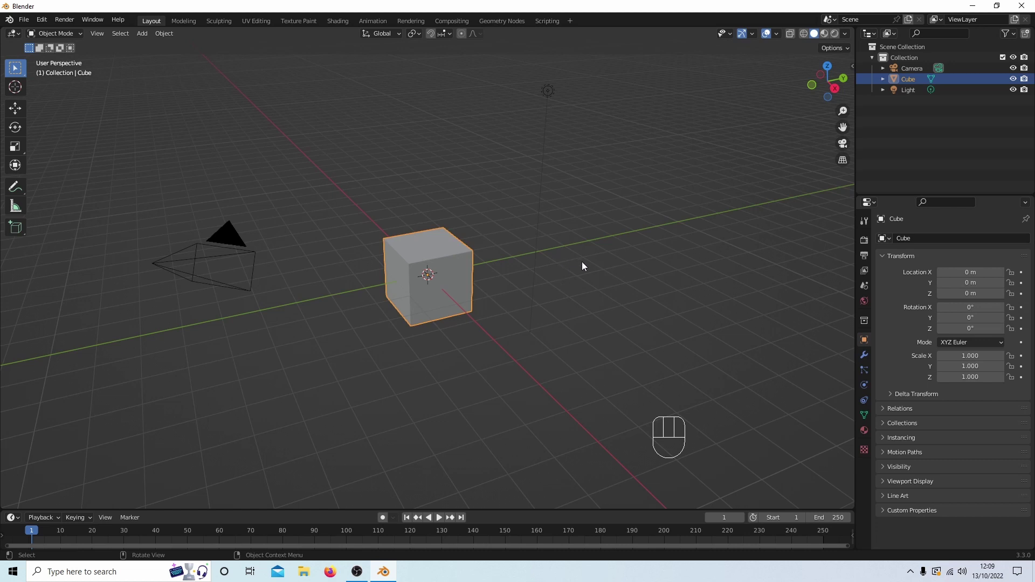
- In Edit Mode, scale the cube's mesh 20 times along Z and view it from the front
key(Tab)
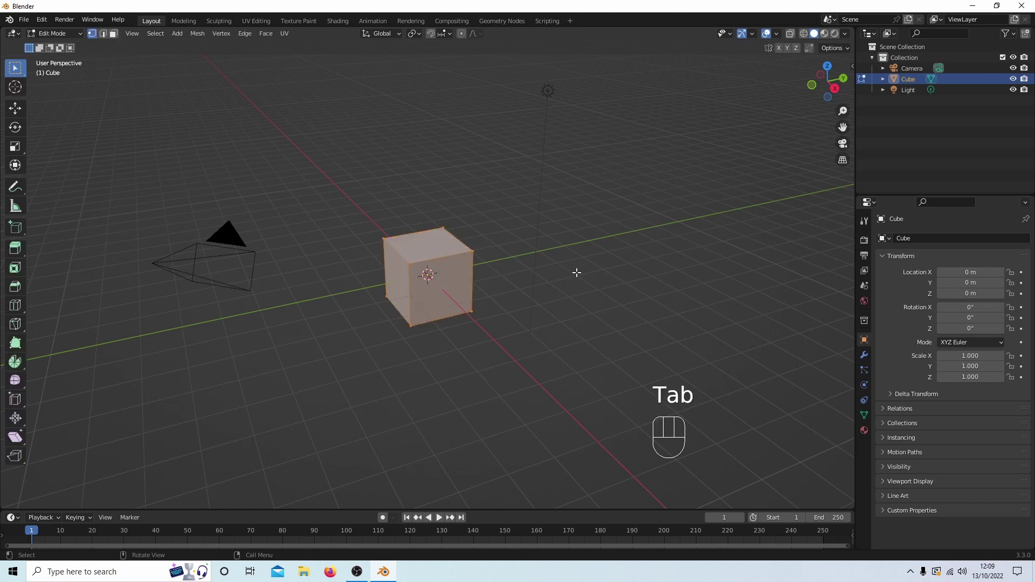
key(s)
key(z)
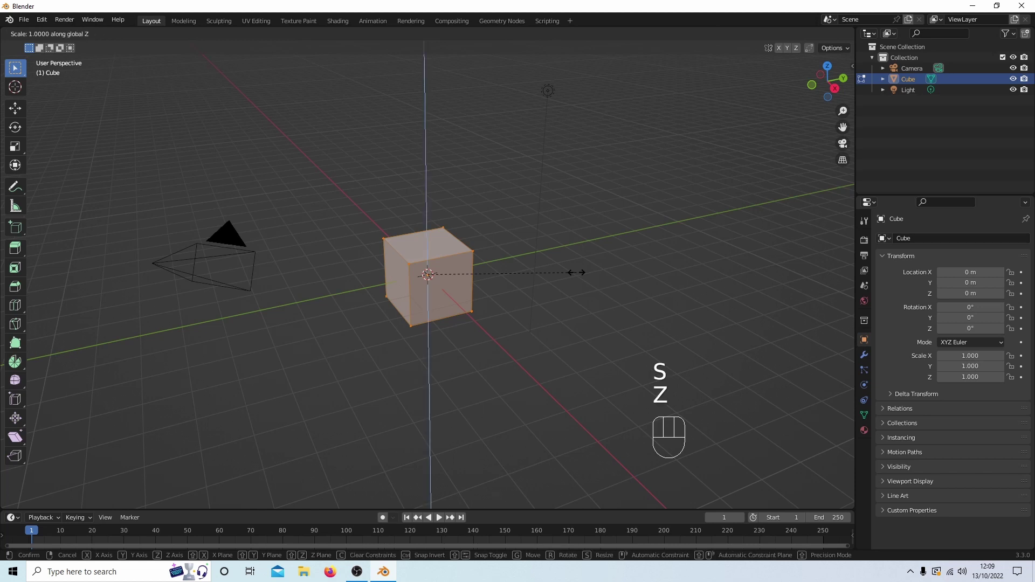
text(20)
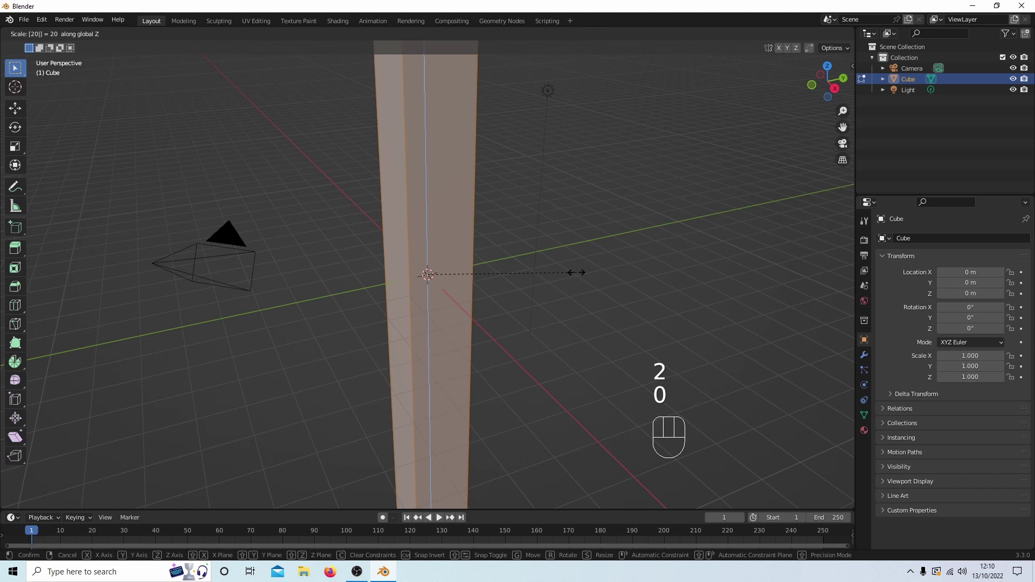
click(576, 273)
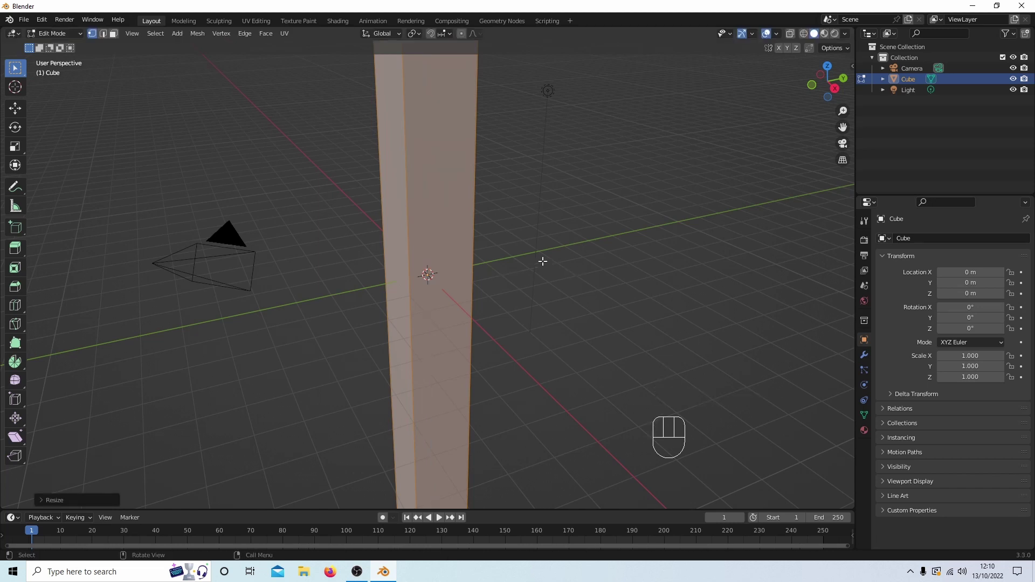
key(KP_1)
scroll(574, 259, down, 4)
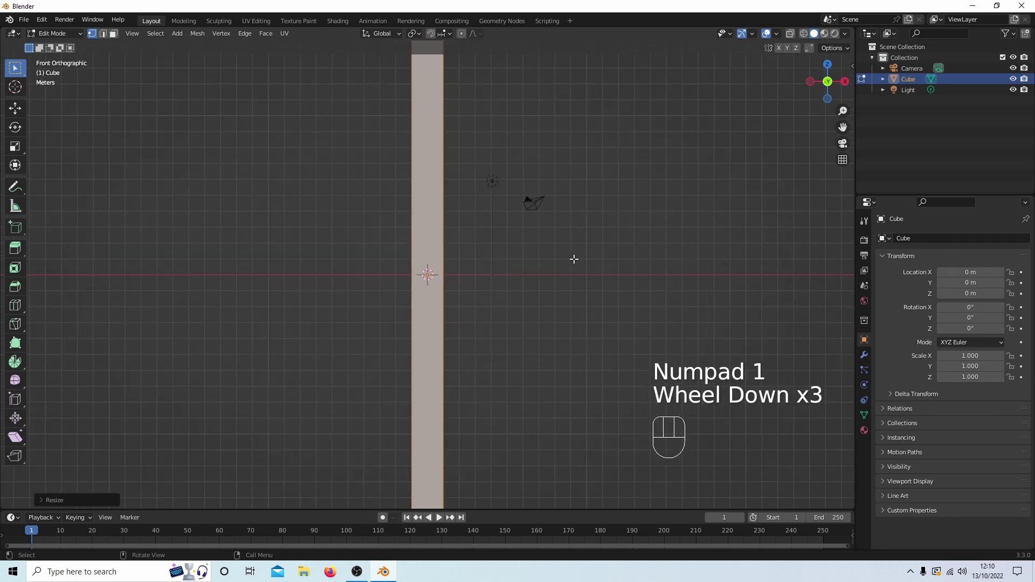
scroll(573, 259, down, 1)
scroll(574, 260, up, 1)
scroll(573, 259, down, 1)
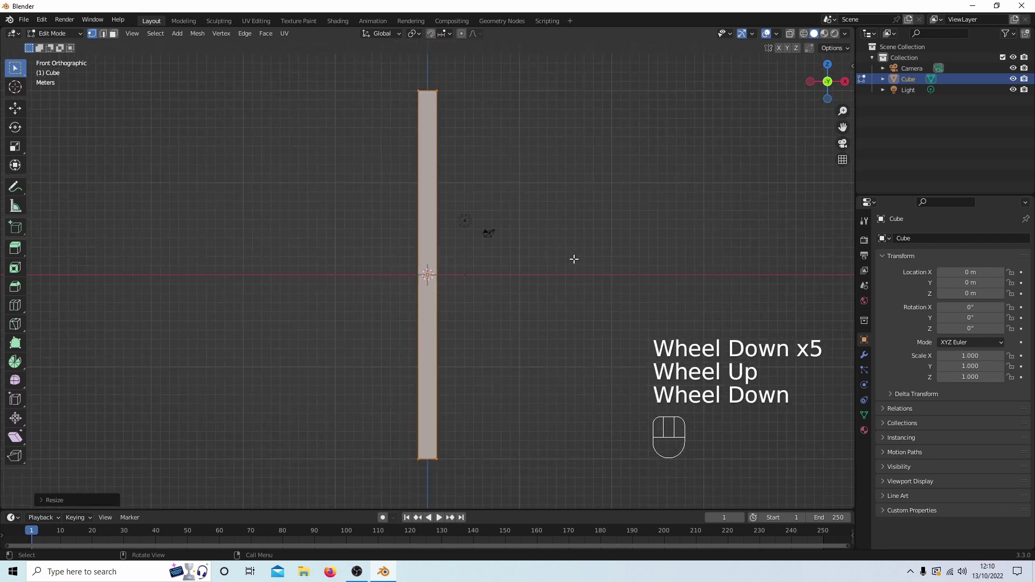
scroll(574, 259, up, 1)
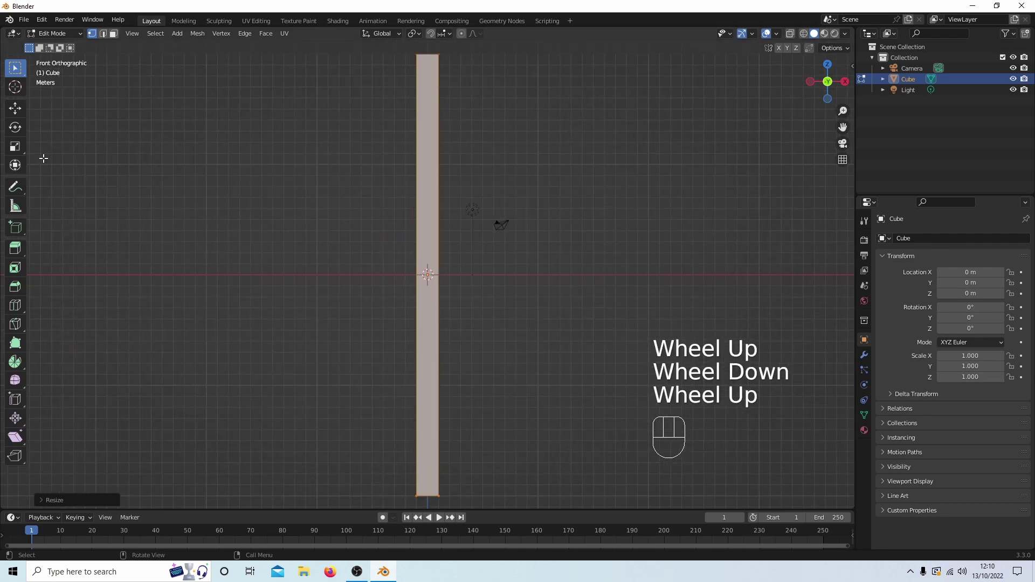
- Add a loop cut across the column and set Number of Cuts to 200
click(14, 308)
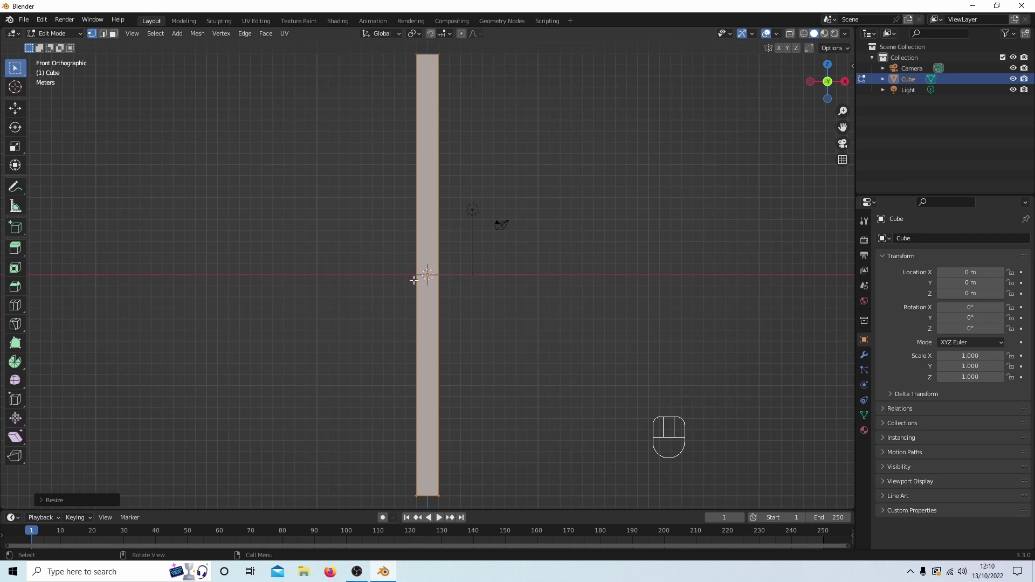
click(16, 309)
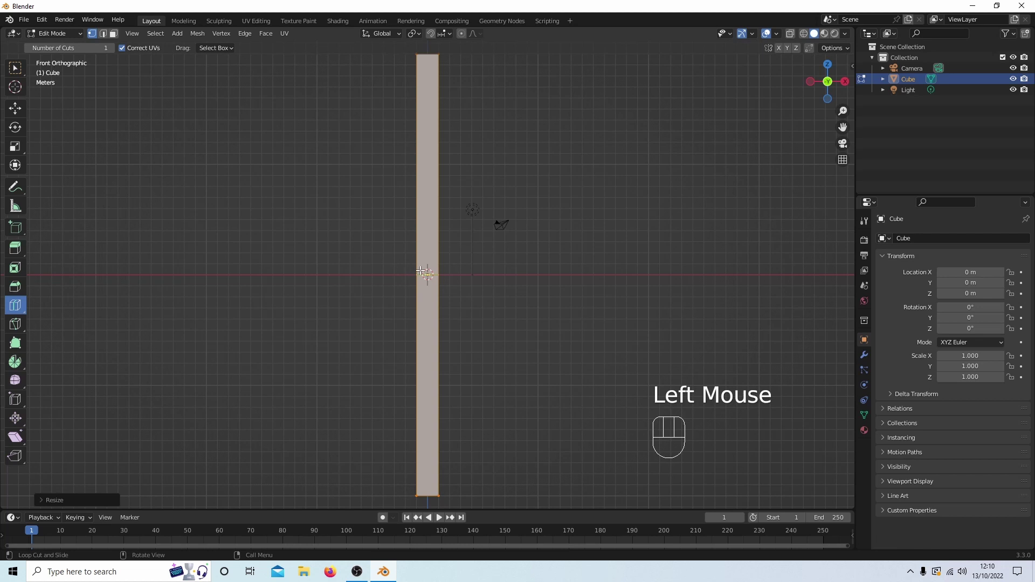
drag(420, 270, 391, 279)
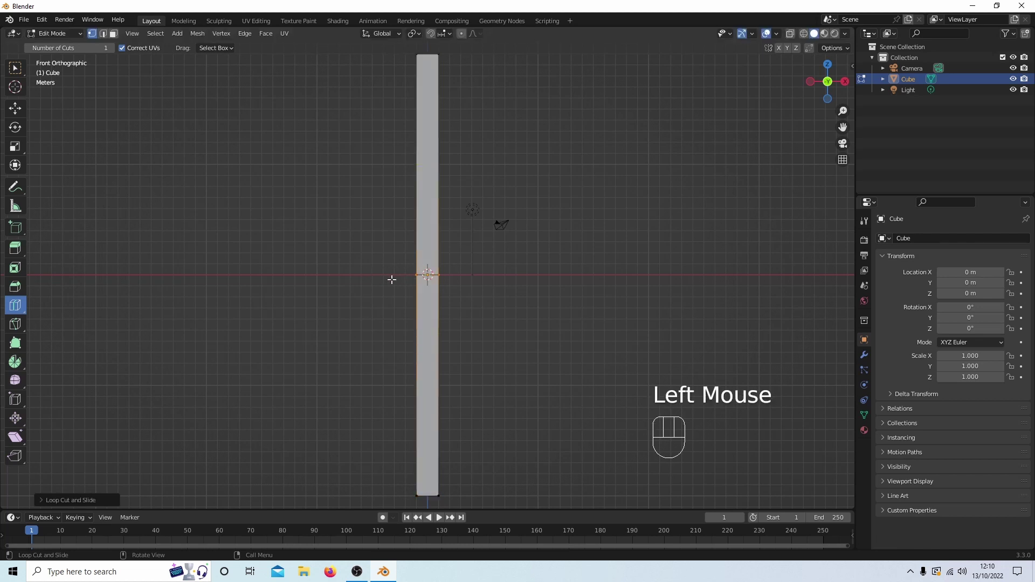
click(40, 501)
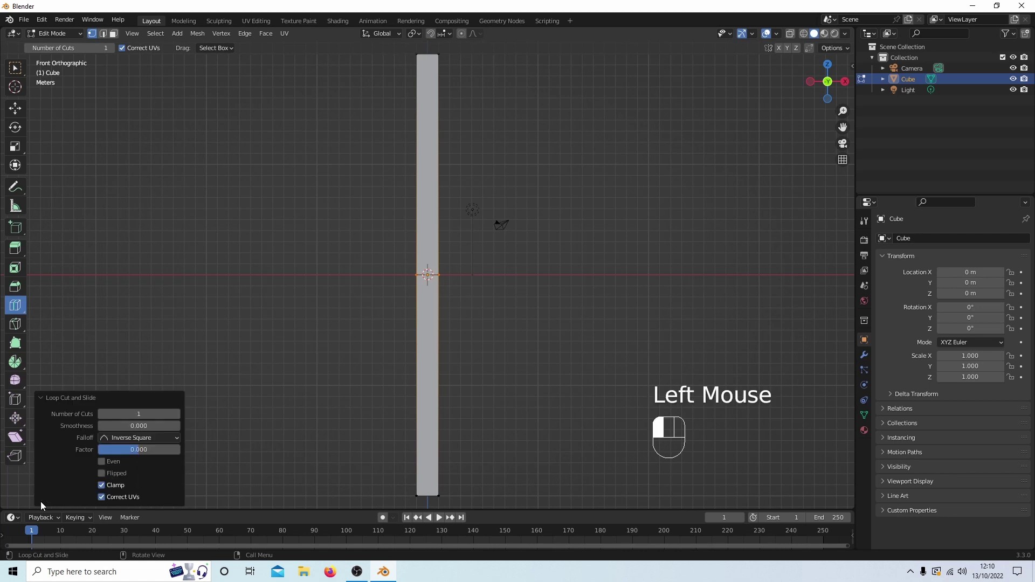
click(140, 413)
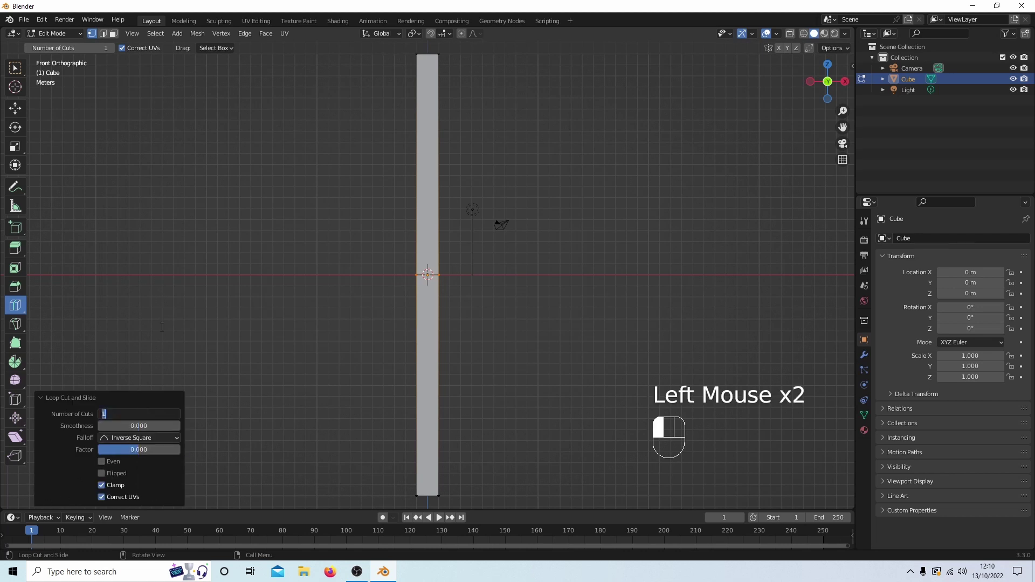
text(200)
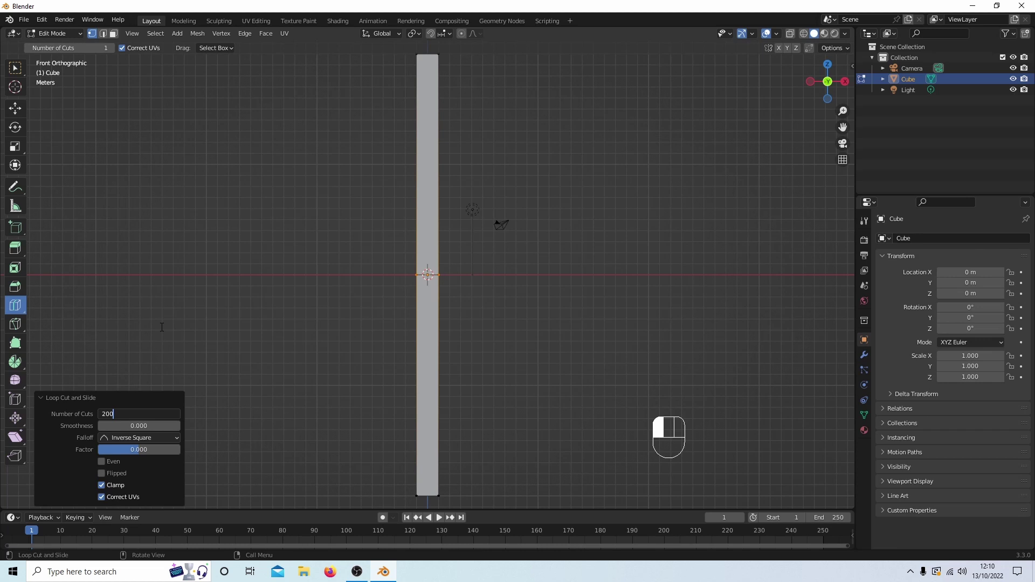
click(162, 327)
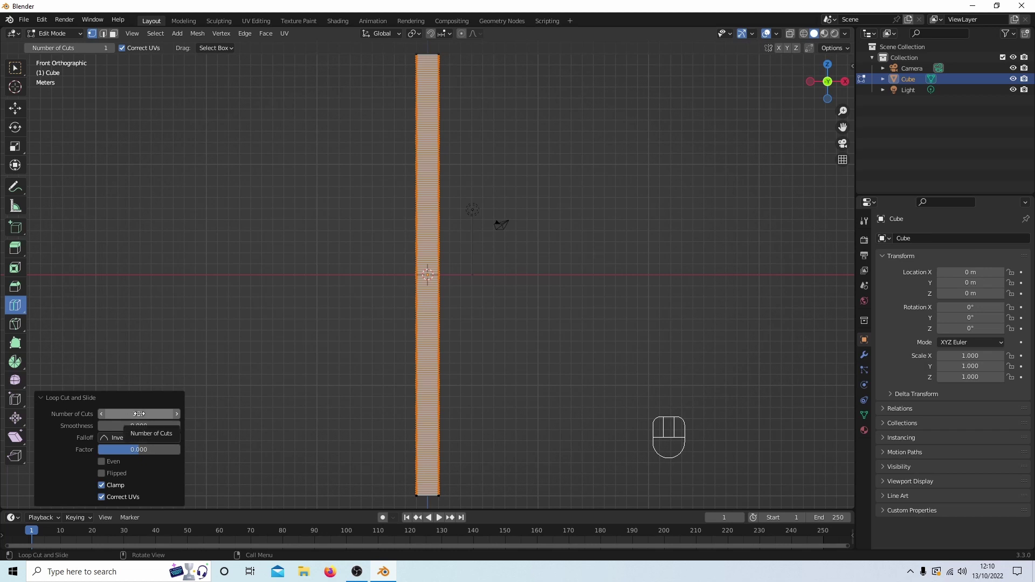
- Switch to the Select Box tool and Face select mode in top view
click(16, 69)
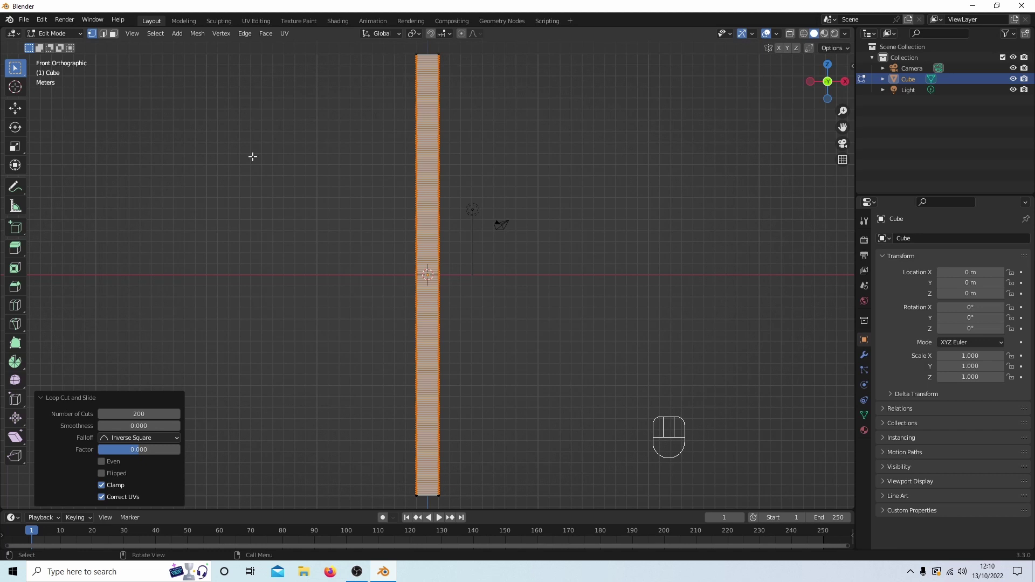
key(KP_7)
scroll(515, 268, up, 4)
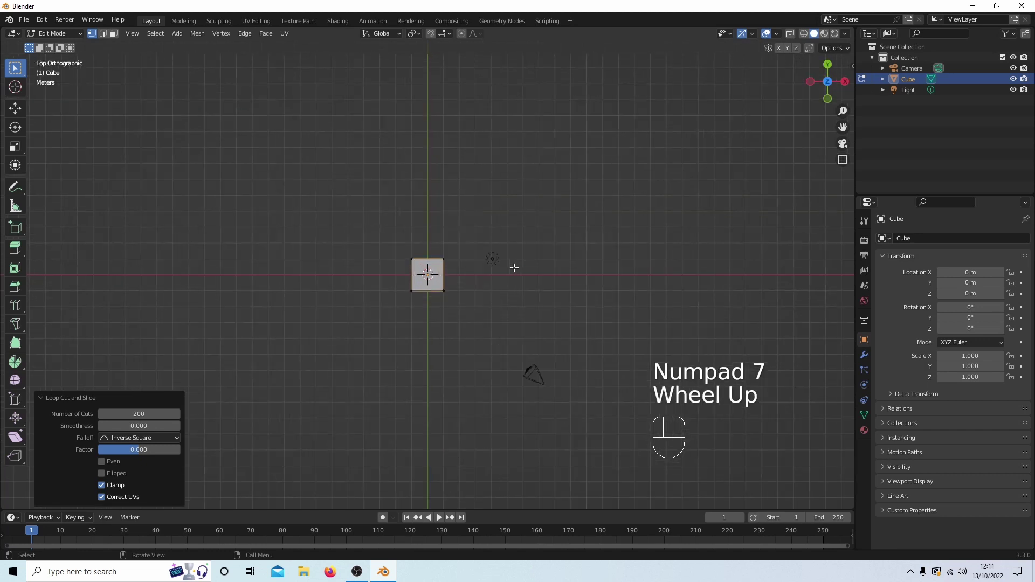
scroll(514, 268, up, 2)
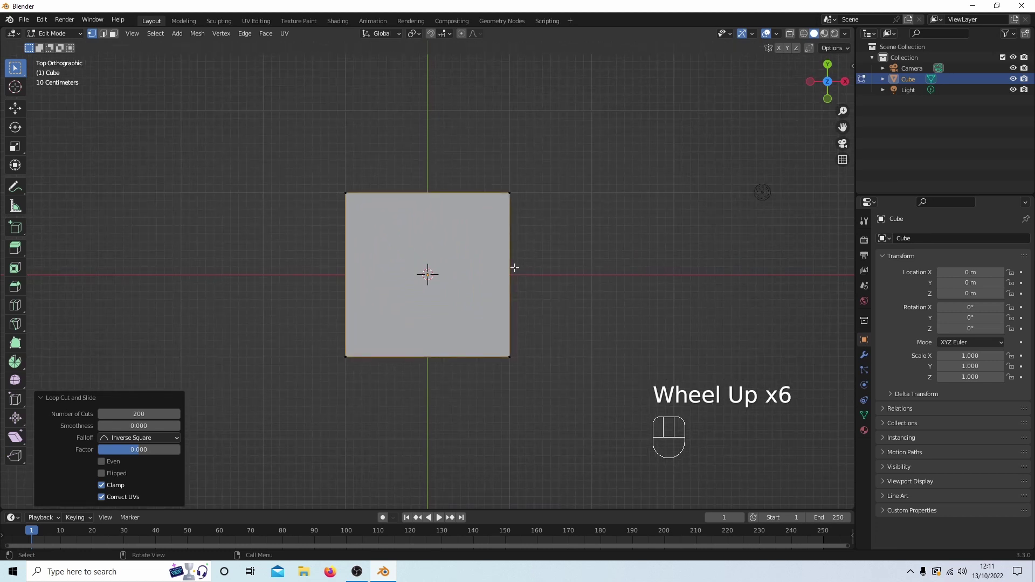
click(113, 35)
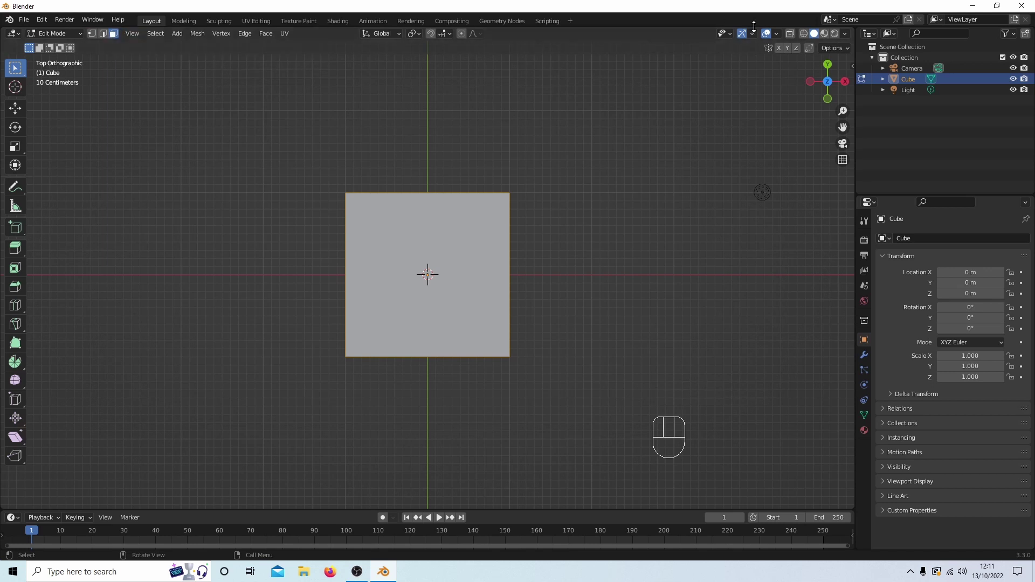
- With X-Ray on, box-select and delete the top and bottom faces, then turn X-Ray off
click(788, 36)
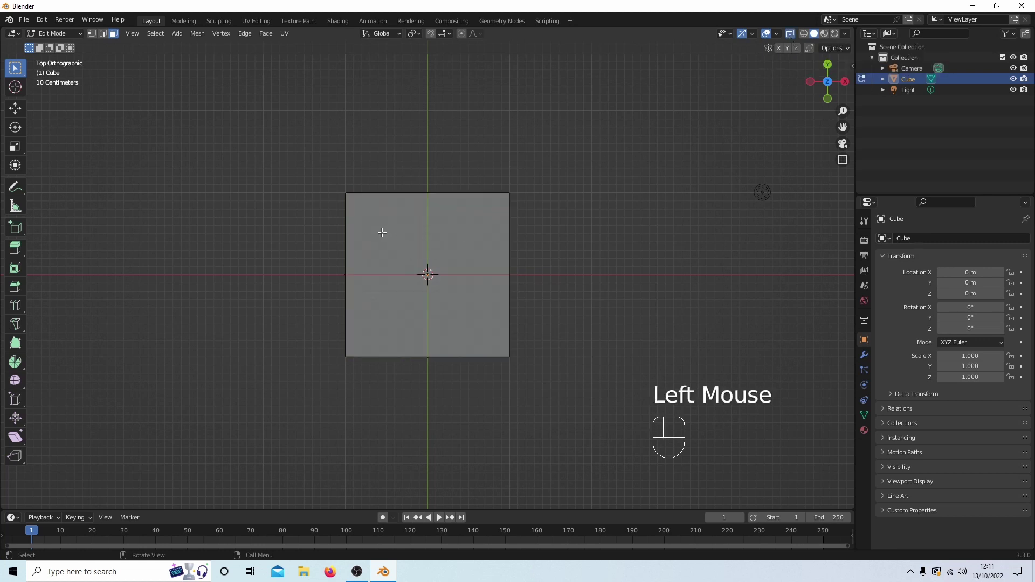
drag(381, 228, 470, 324)
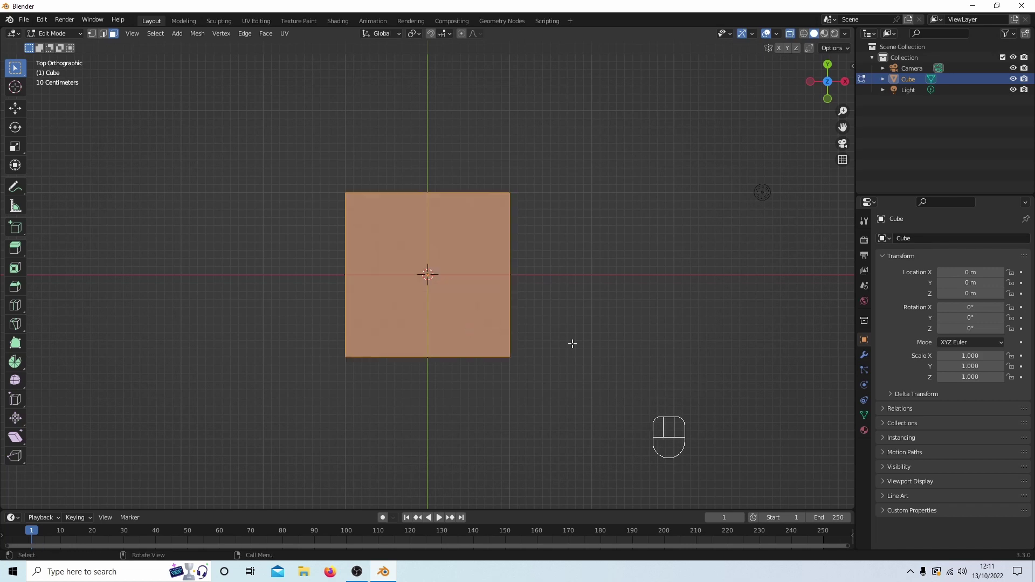
scroll(571, 342, down, 3)
middle_drag(571, 342, 571, 296)
scroll(570, 296, down, 5)
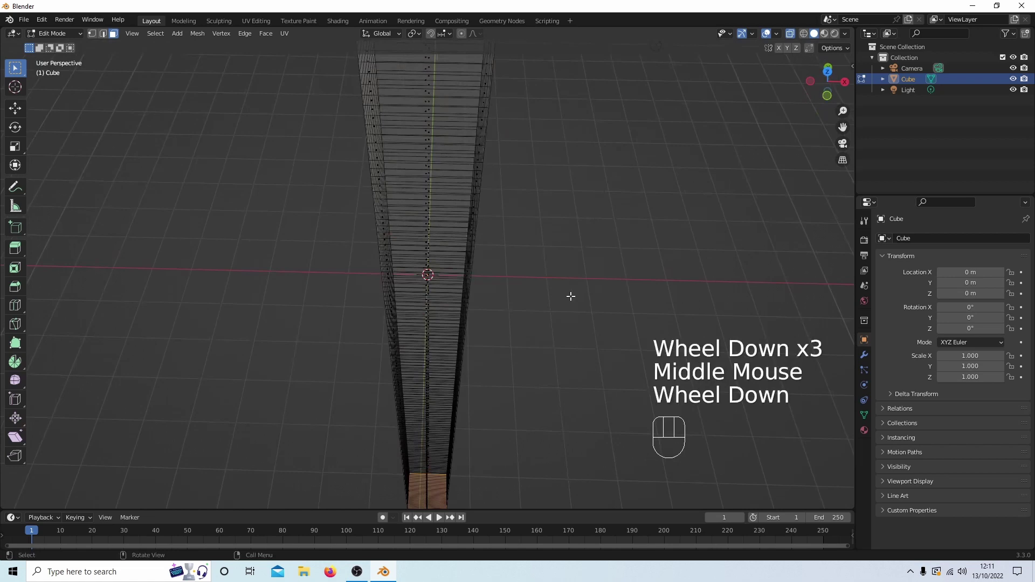
scroll(571, 296, down, 1)
scroll(570, 296, up, 1)
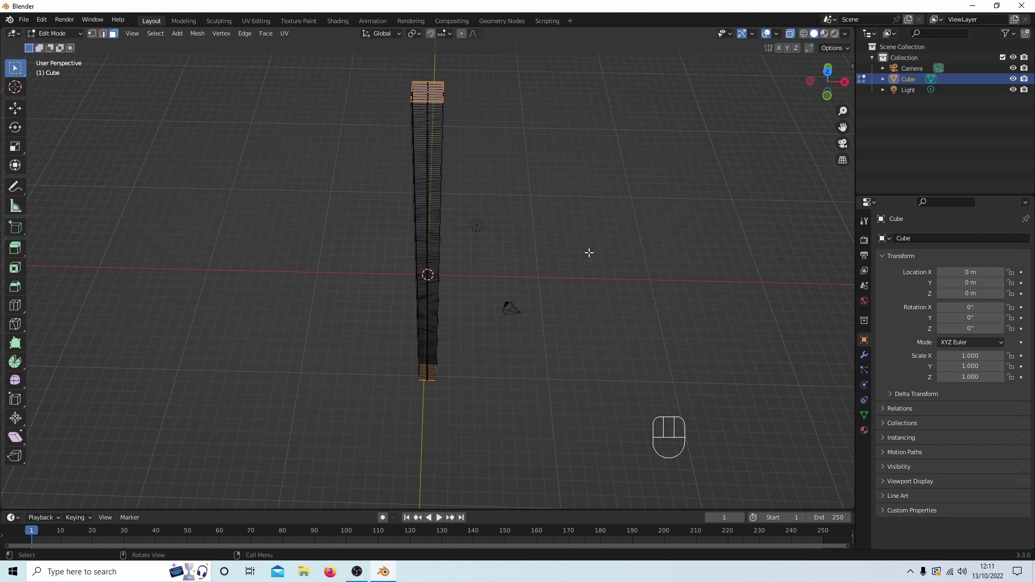
key(Delete)
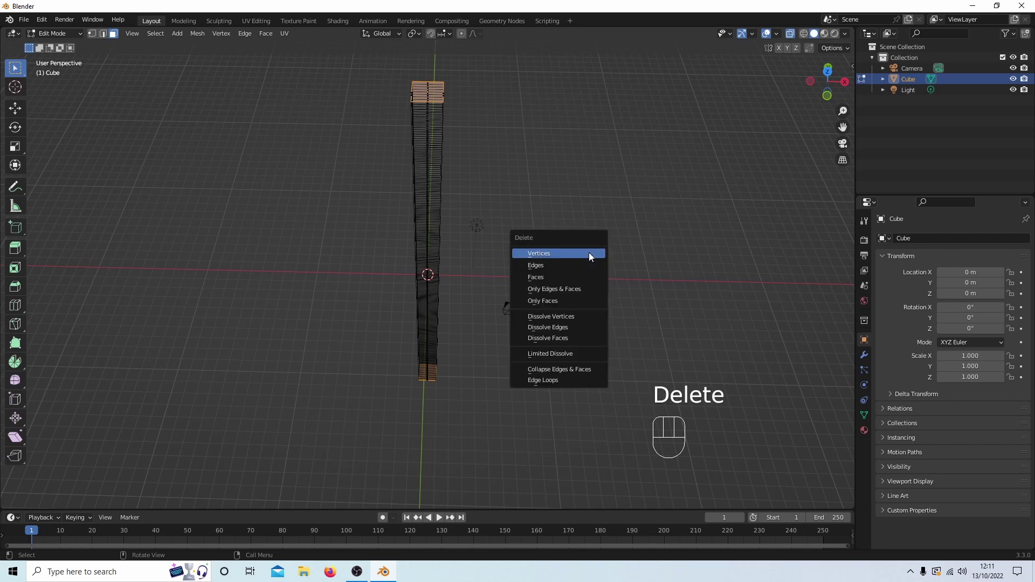
click(573, 279)
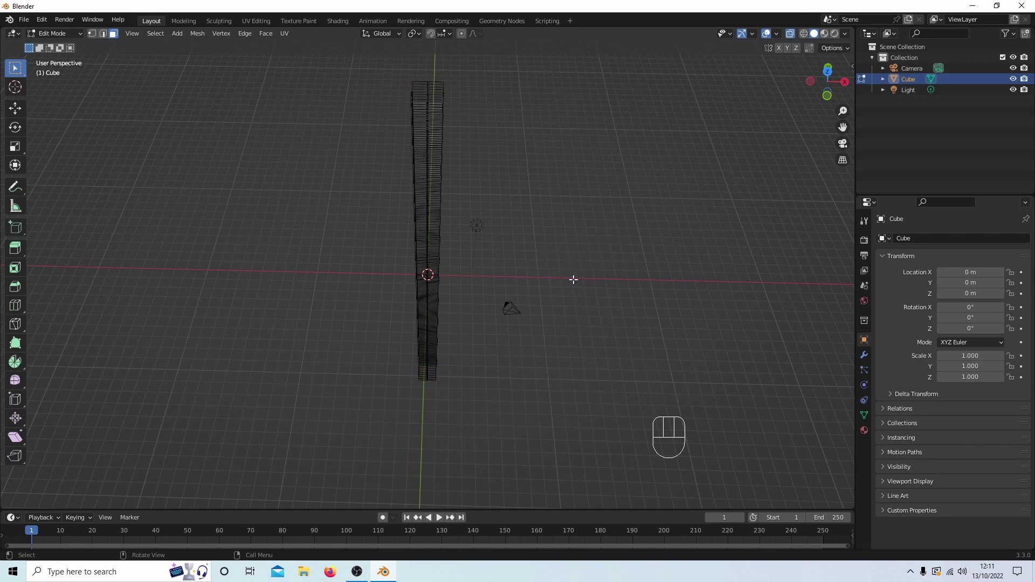
click(790, 34)
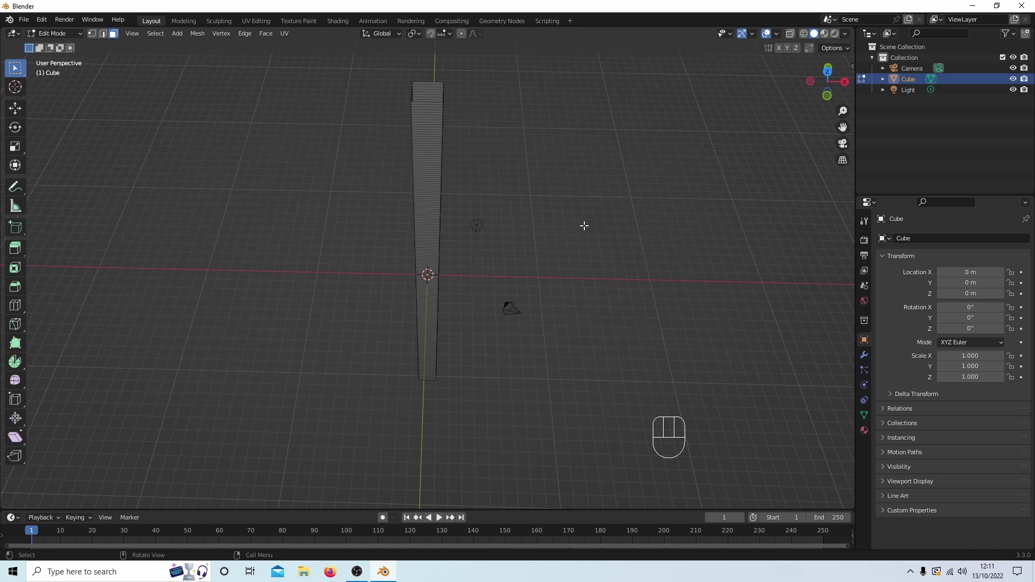
- Return to Object Mode and view the bar in Front Orthographic
key(Tab)
key(KP_1)
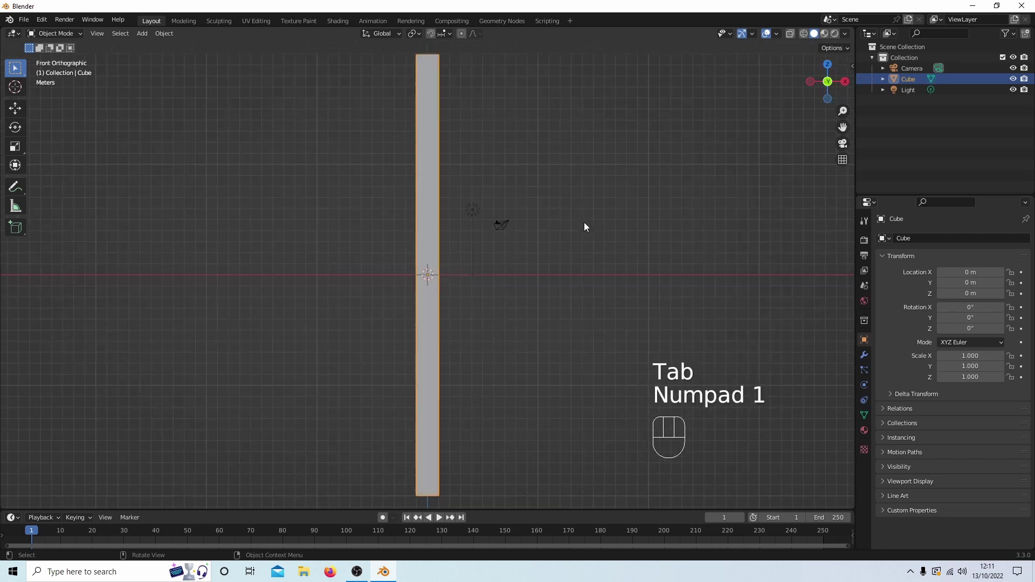
scroll(574, 213, down, 2)
scroll(571, 210, up, 1)
scroll(571, 209, down, 1)
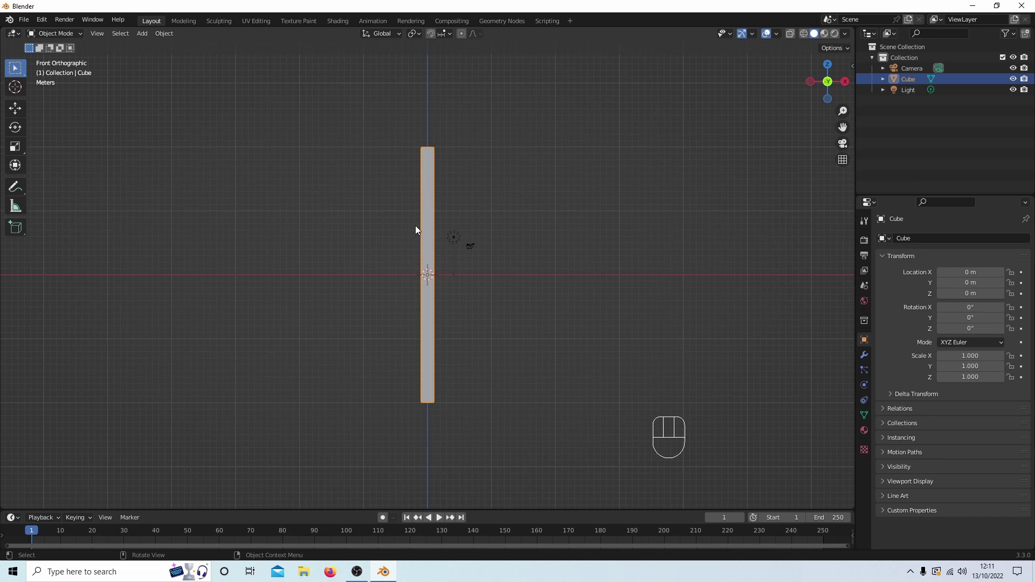
- Add a Simple Deform modifier from the Modifier Properties' Deform list
click(864, 355)
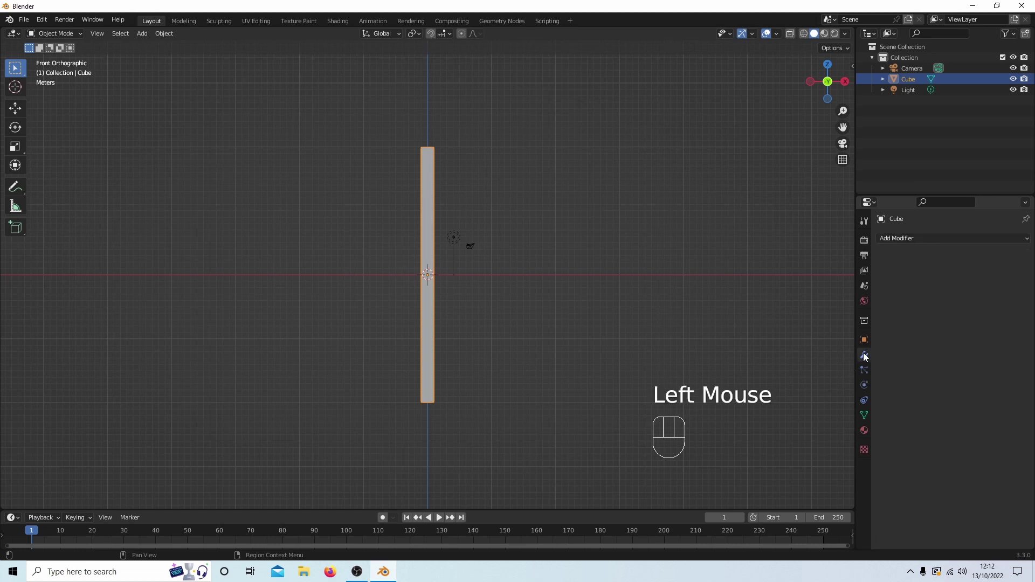
click(899, 239)
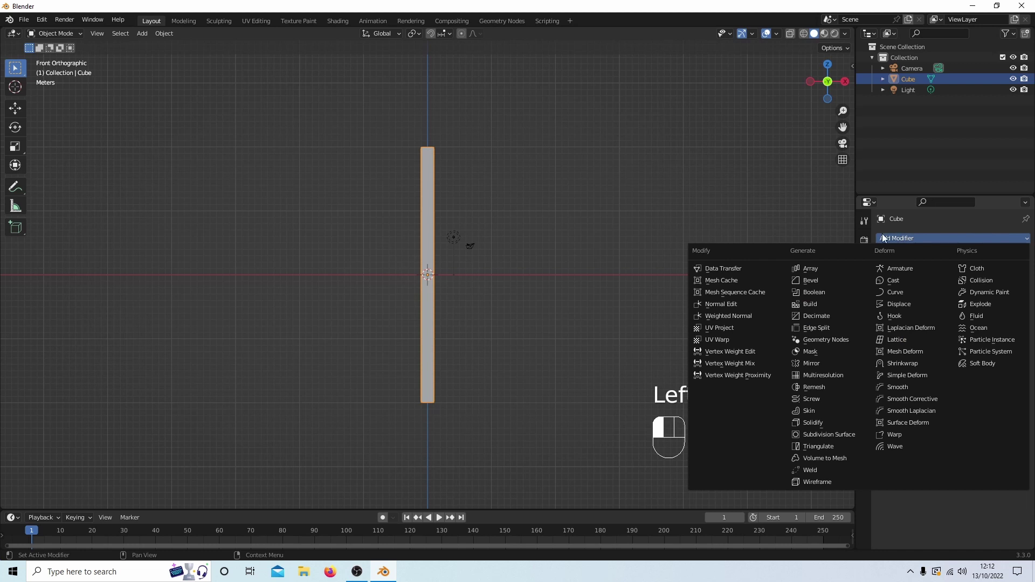
click(908, 376)
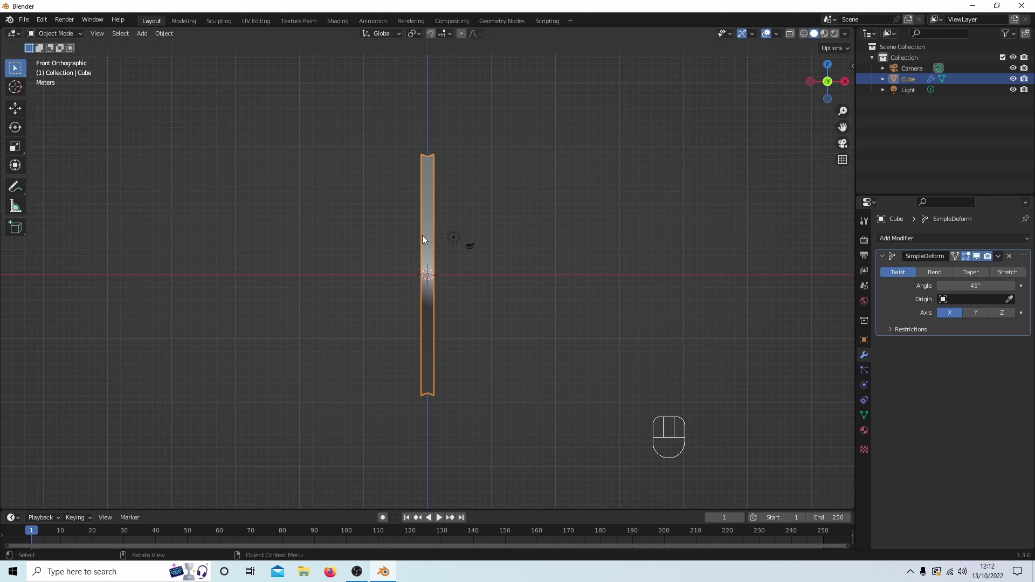
- Set the Simple Deform twist to the Z axis with a 720° angle
click(1000, 313)
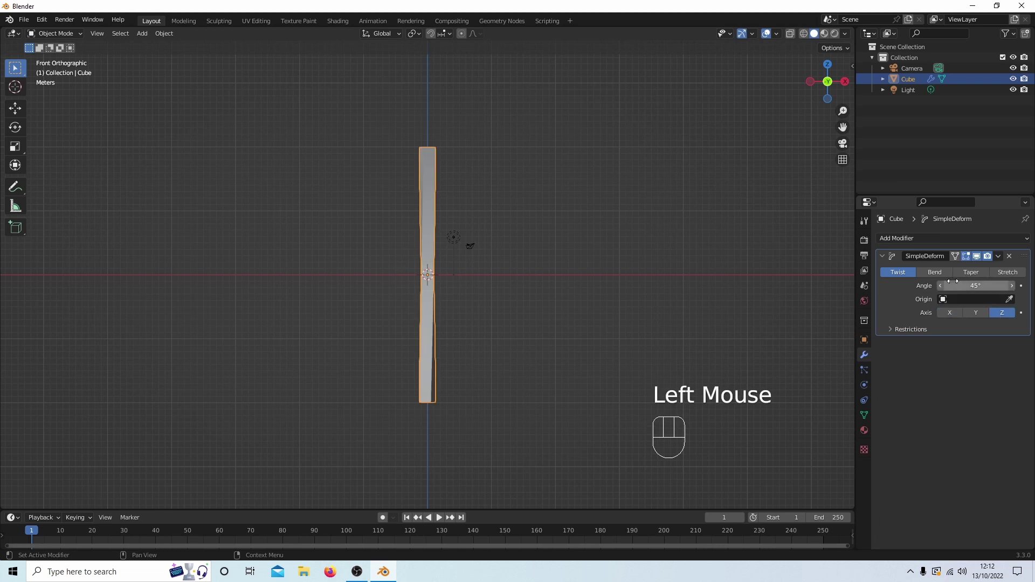
mouse_move(975, 286)
mouse_down()
mouse_move(1011, 286)
mouse_move(980, 285)
mouse_up()
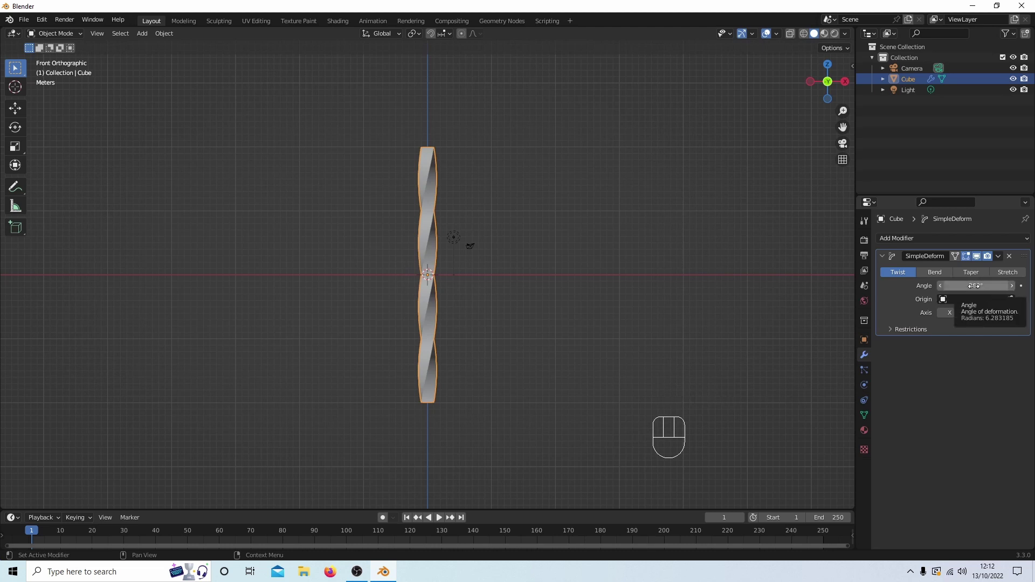
click(949, 285)
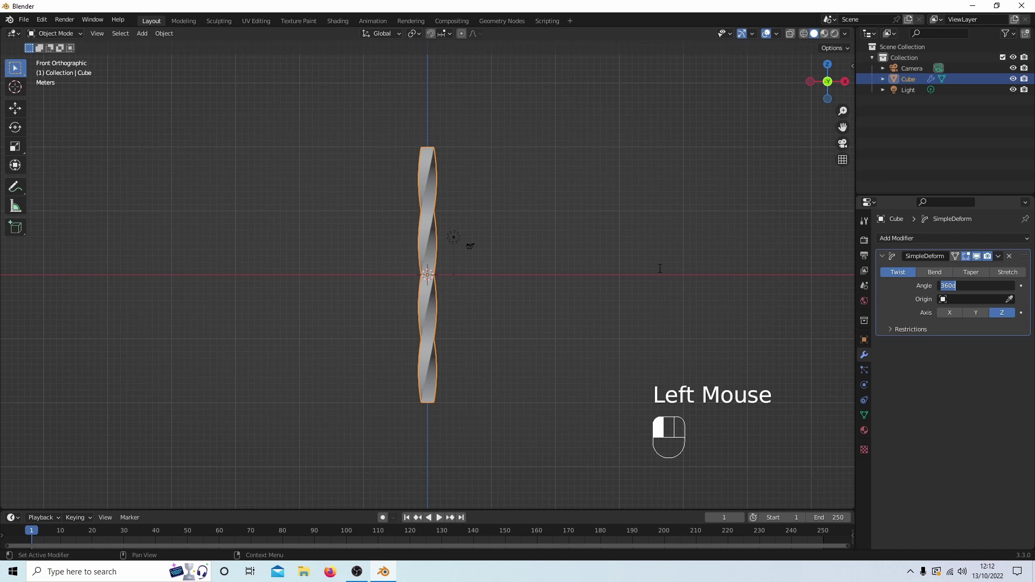
text(720)
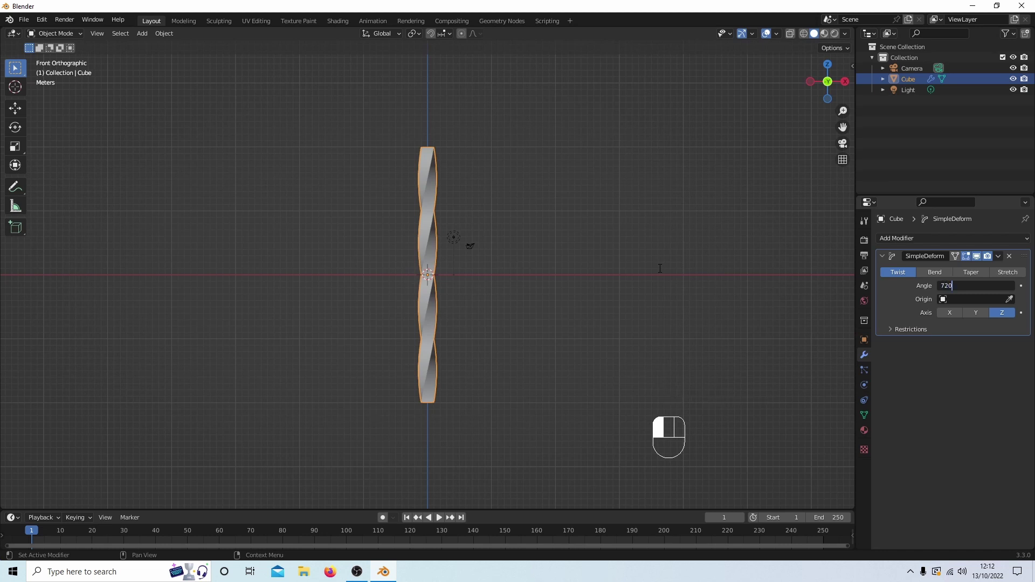
click(660, 268)
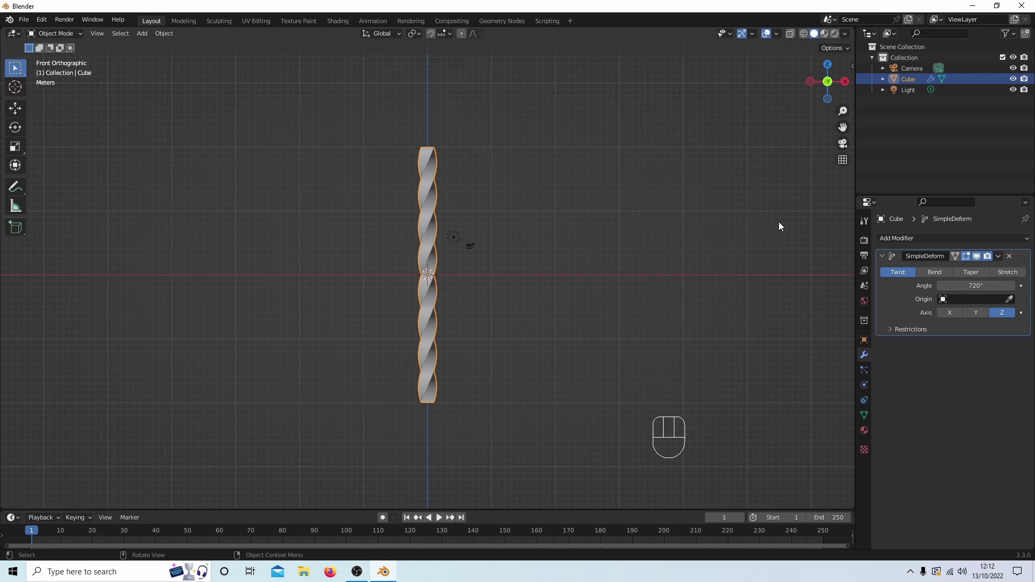
click(998, 256)
- Add a second Simple Deform in Bend mode on the Y axis with a 360° angle
click(920, 238)
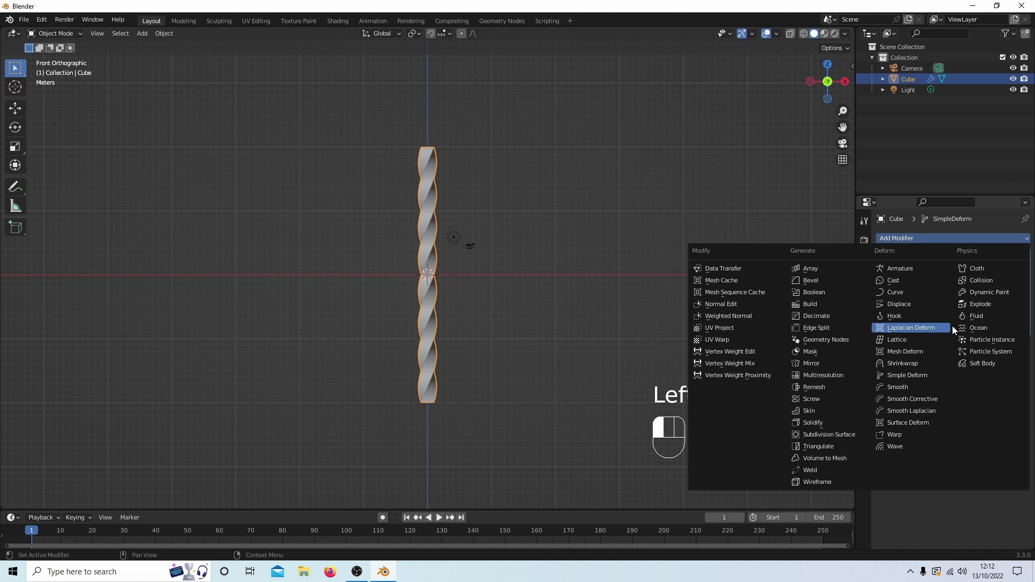
click(937, 375)
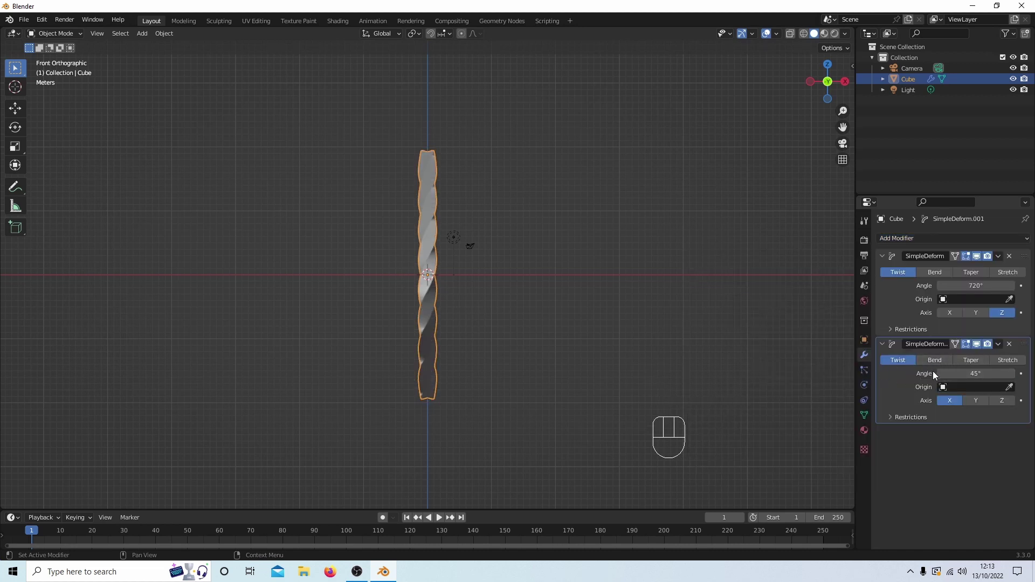
click(933, 361)
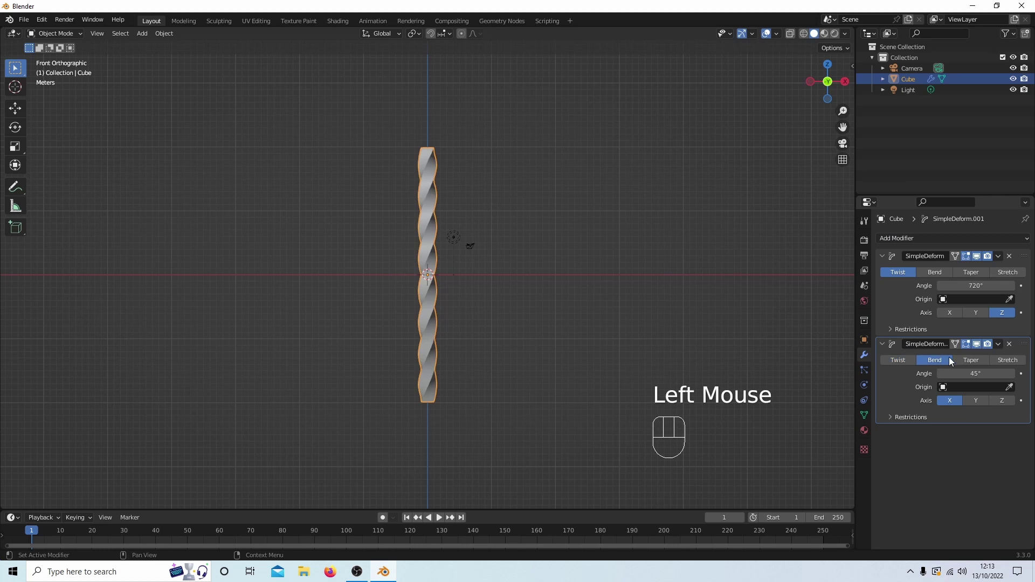
click(974, 400)
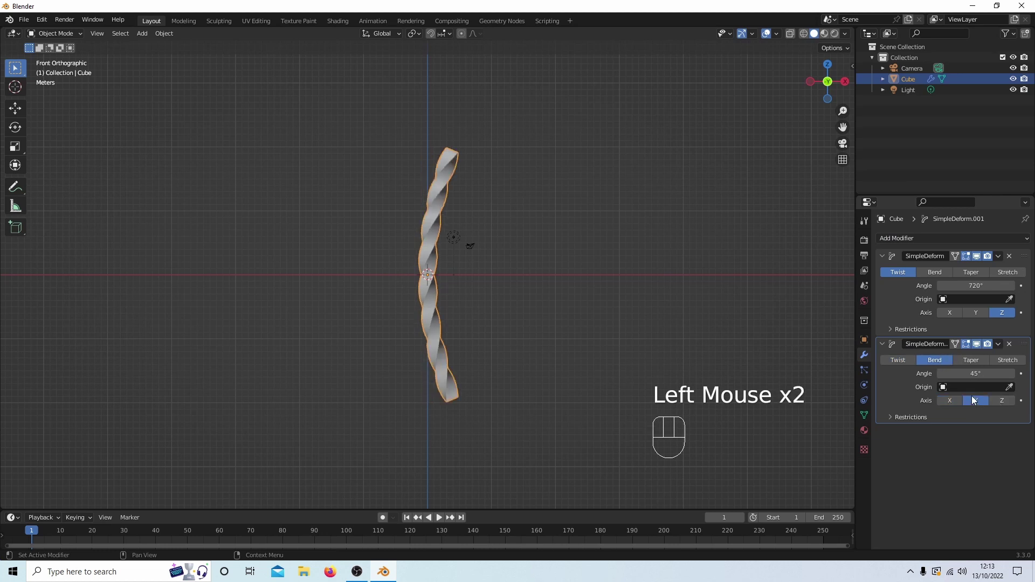
drag(952, 372, 990, 373)
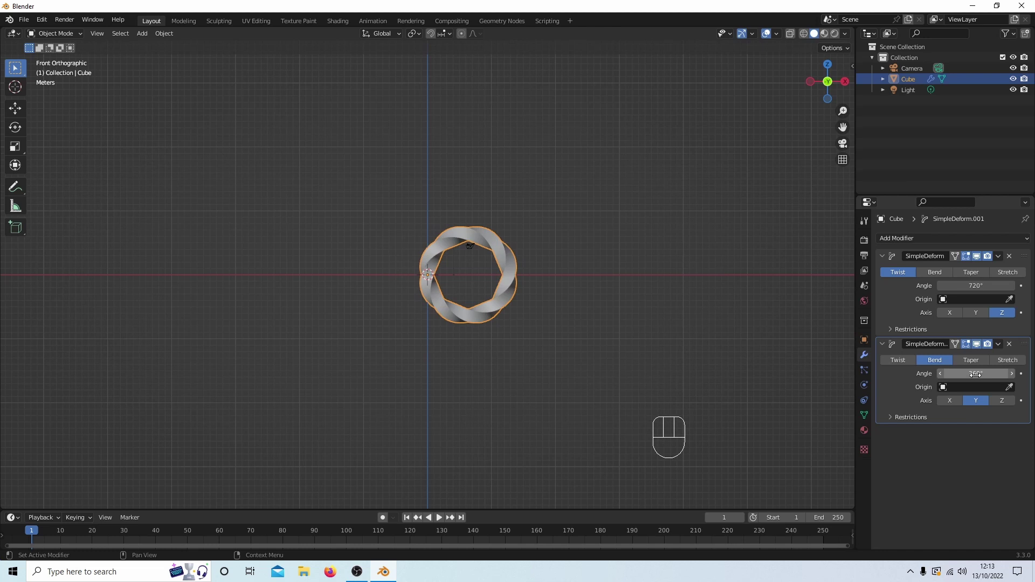
scroll(645, 319, down, 1)
scroll(645, 320, up, 2)
scroll(644, 322, up, 3)
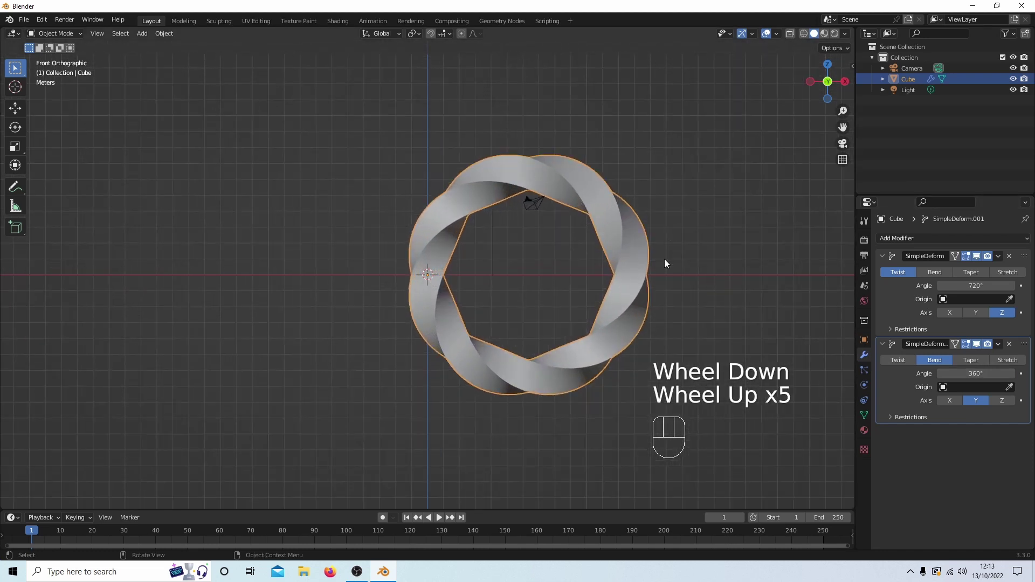
scroll(661, 214, down, 1)
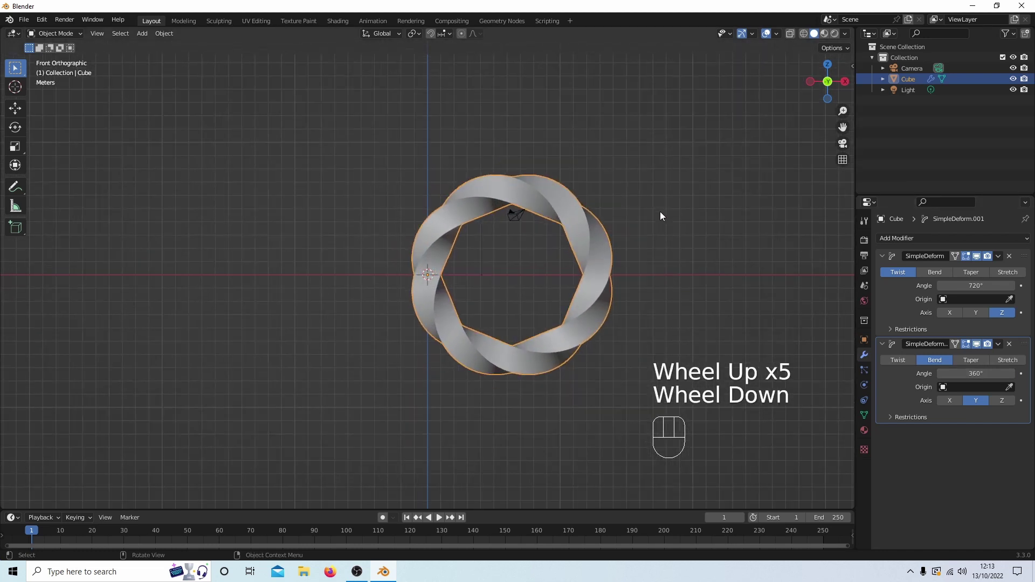
- Apply the Twist modifier, then the Bend modifier, from their dropdown menus
click(998, 256)
click(949, 270)
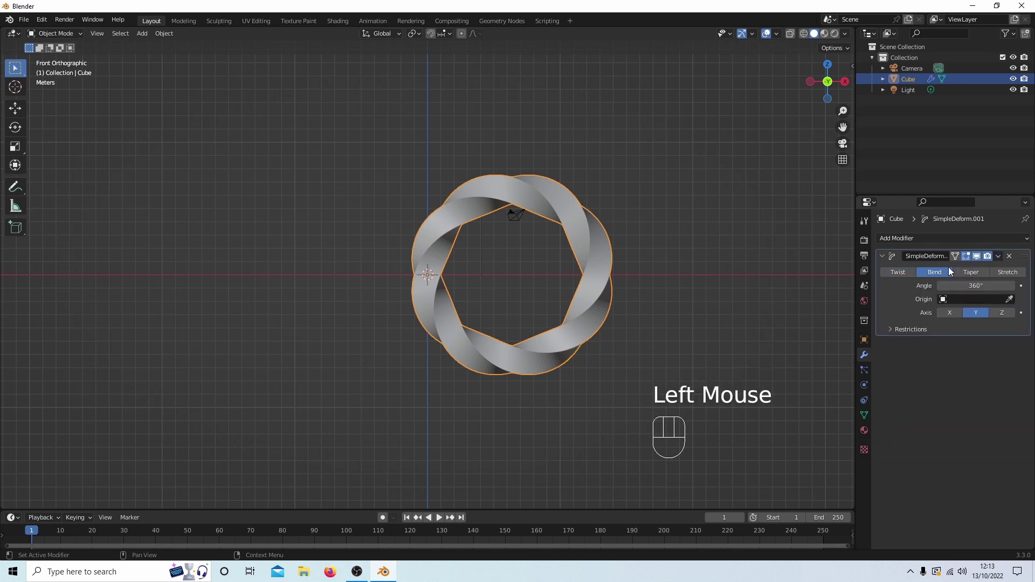
click(998, 257)
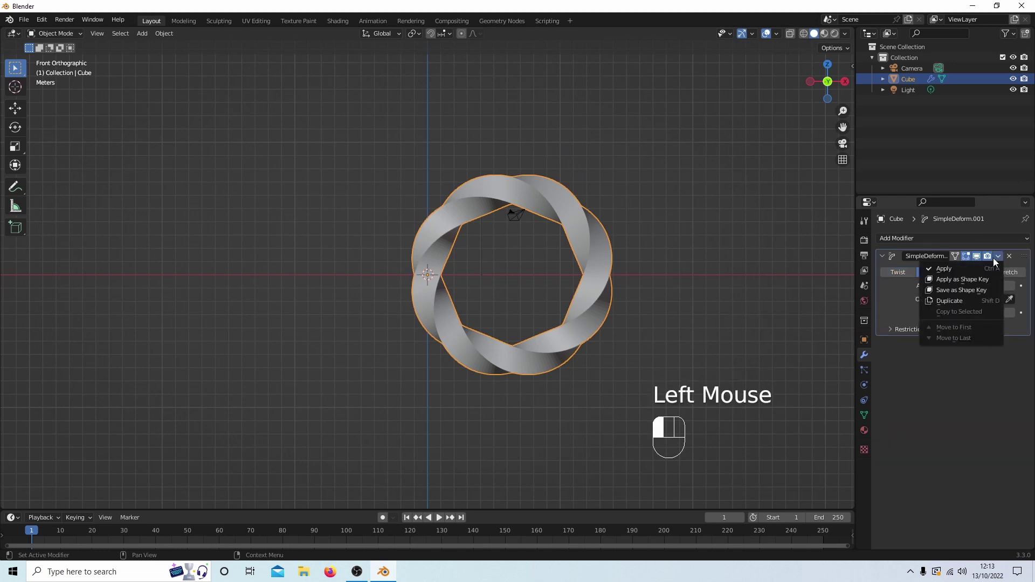
click(948, 270)
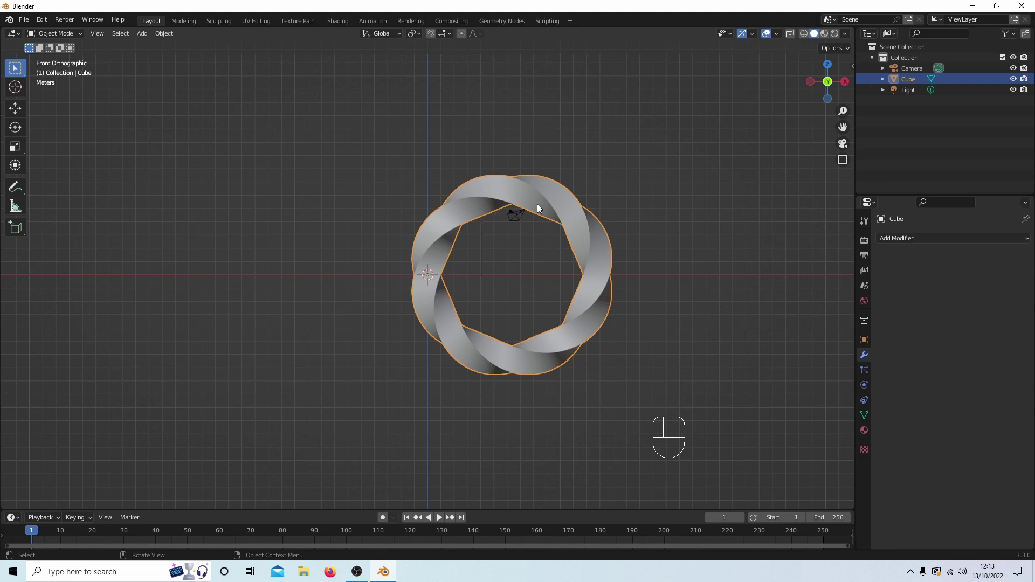
- In Edit Mode, select all of the ring's vertices in Vertex select mode
key(Tab)
key(a)
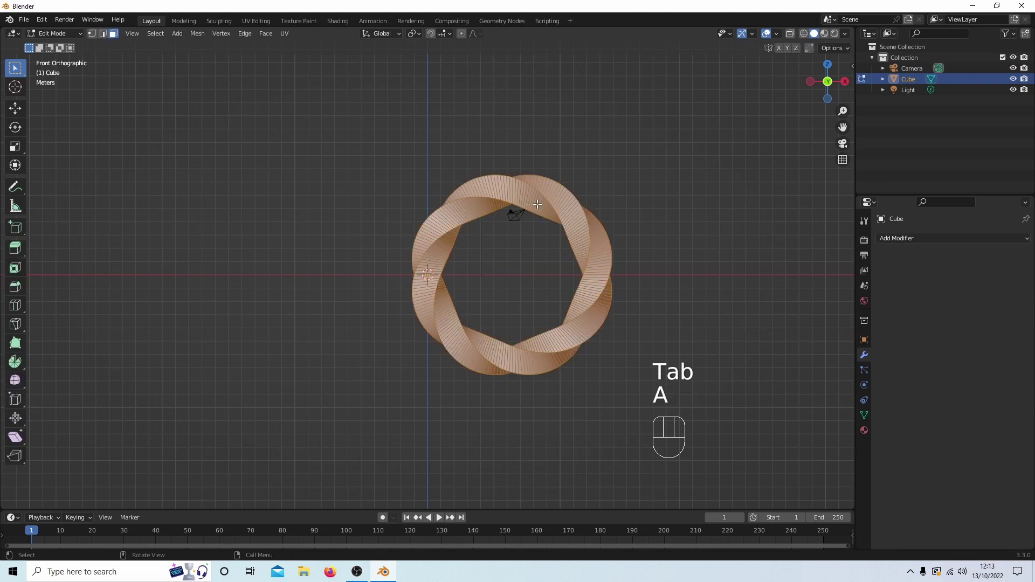
click(91, 33)
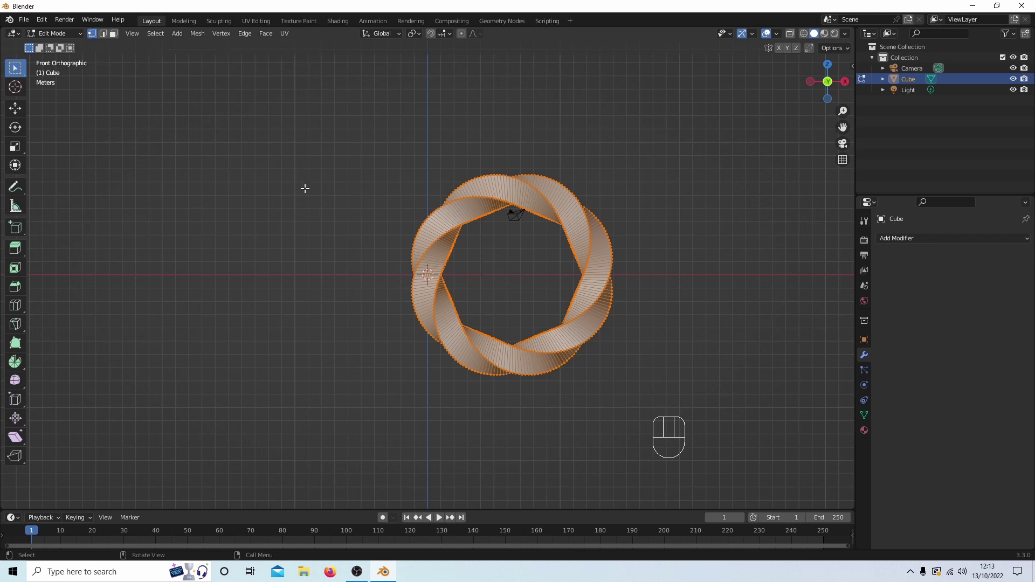
- Merge vertices by distance at 0.0001 m, removing the 4 duplicates along the seam
right_click(338, 145)
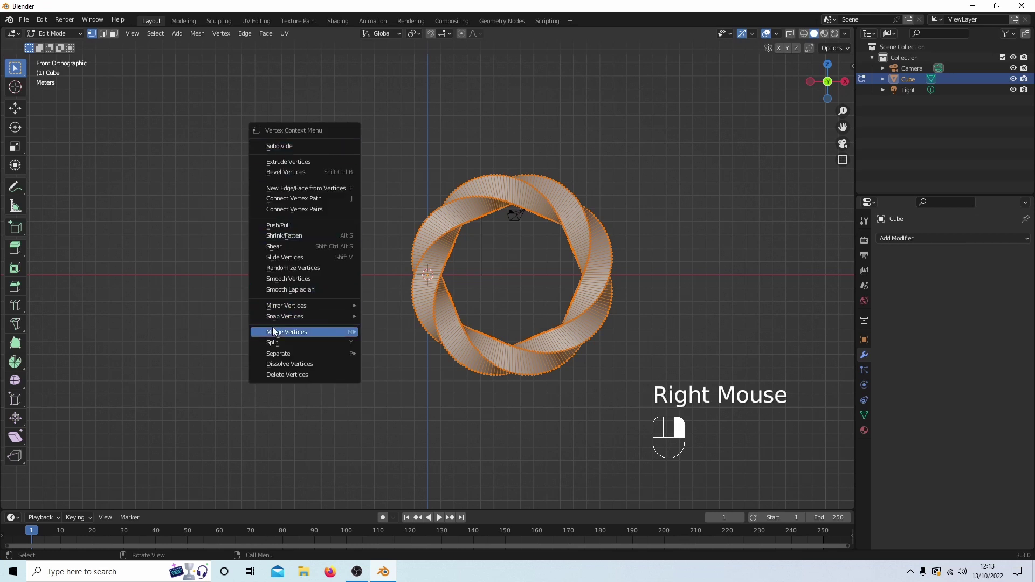
mouse_move(294, 333)
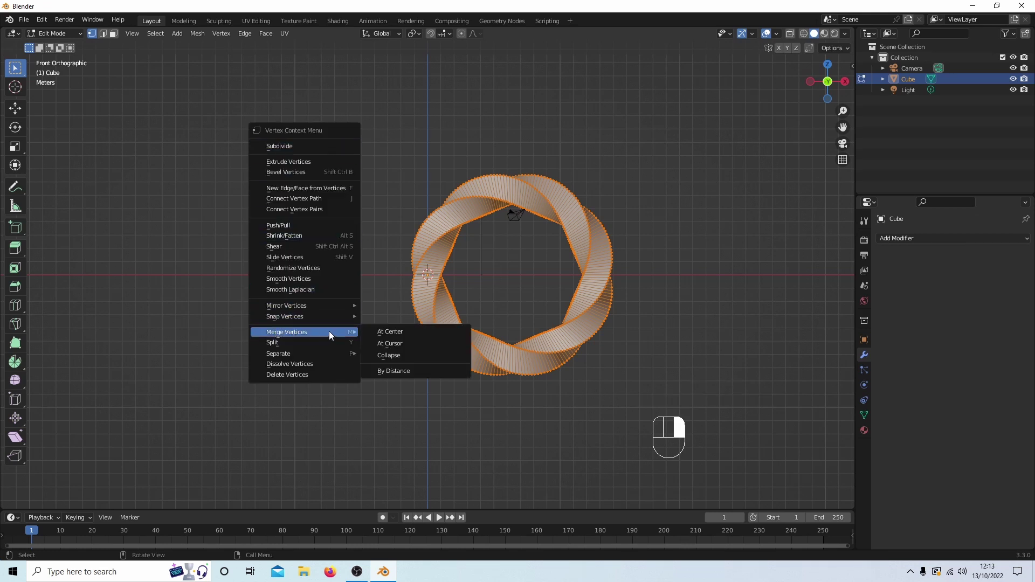
click(397, 371)
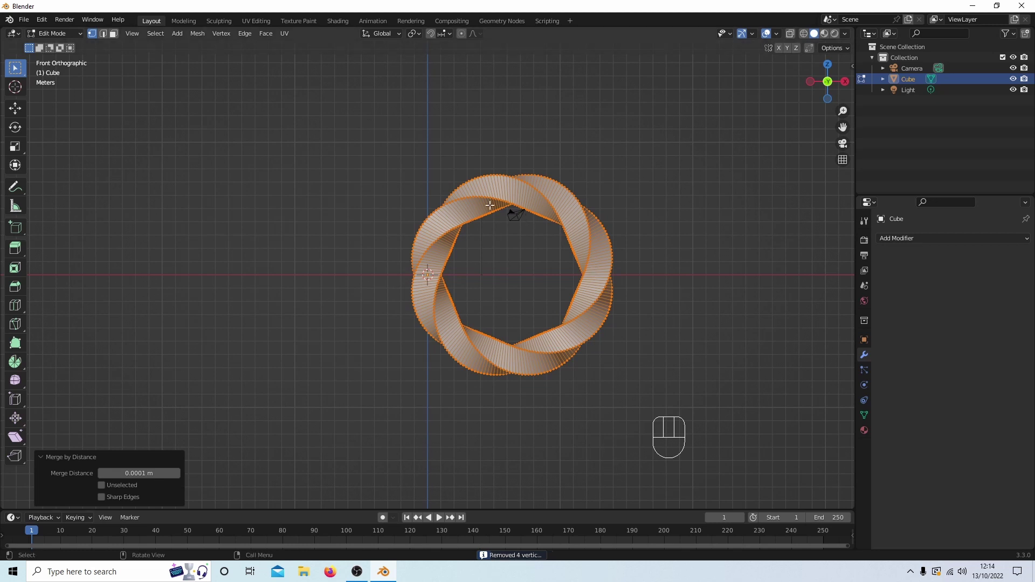
scroll(574, 309, up, 2)
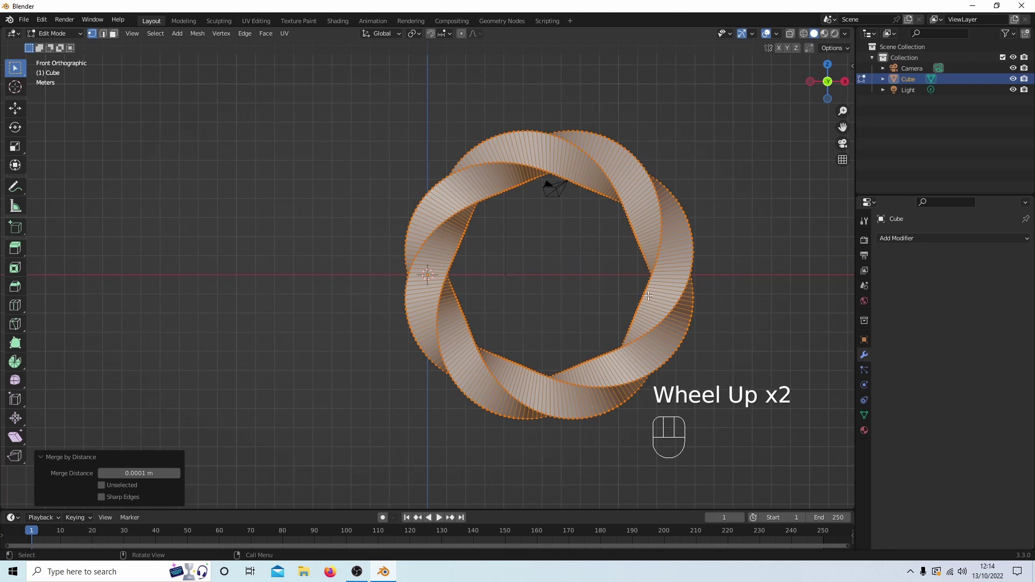
shift+middle_drag(649, 296, 645, 295)
shift+scroll(644, 296, up, 1)
shift+middle_drag(645, 295, 547, 291)
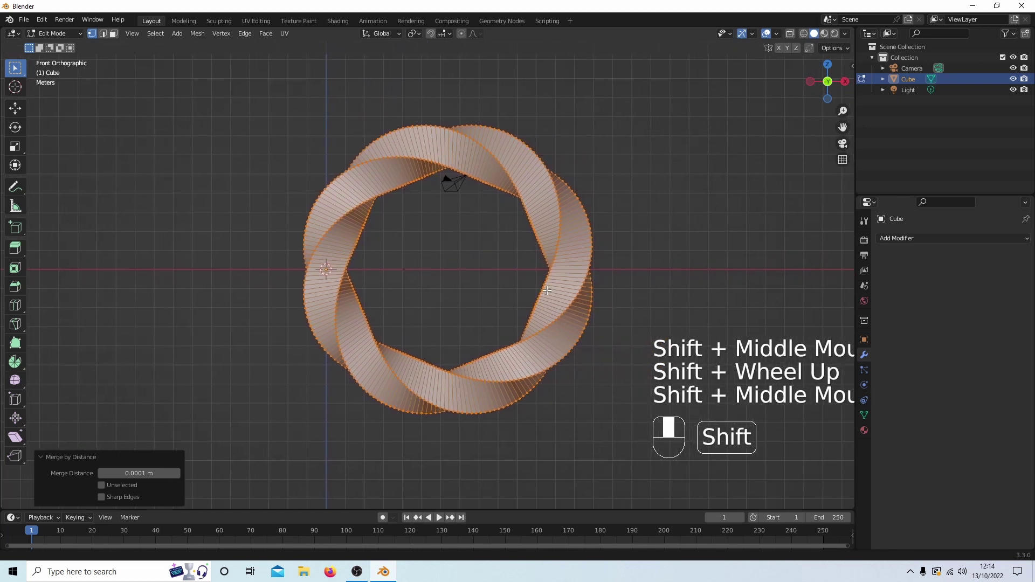